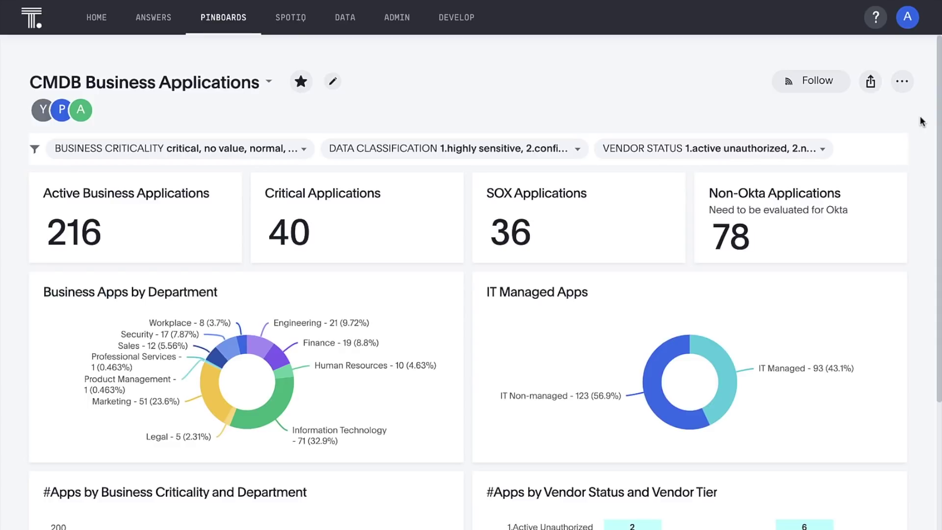
scroll(922, 121, "down", 6)
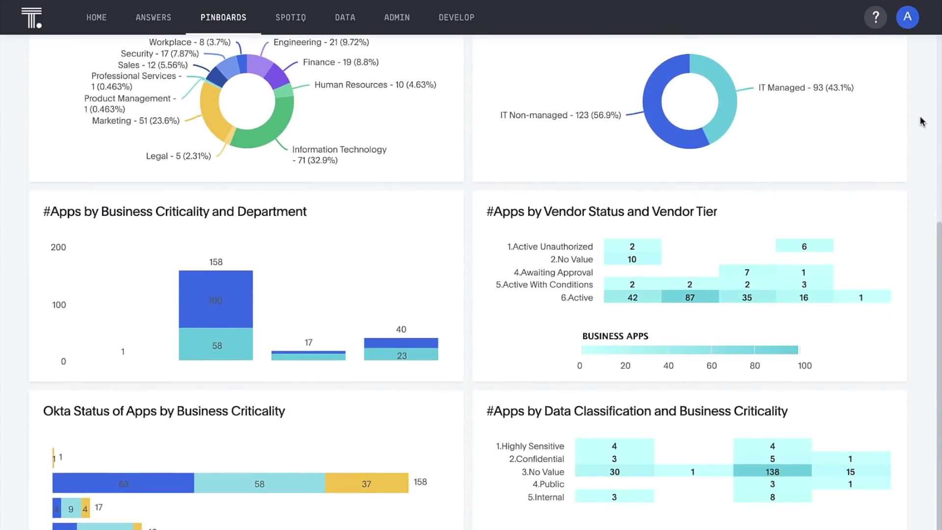
mouse_move(820, 248)
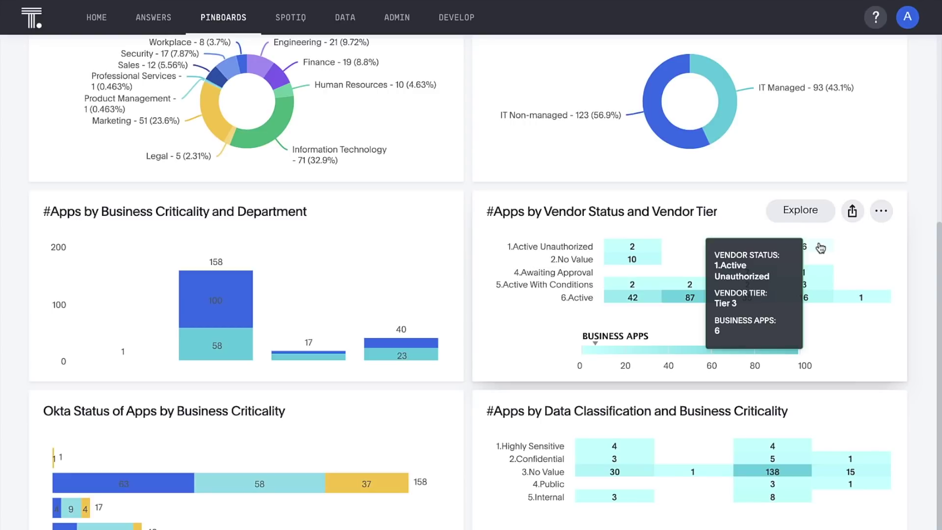
scroll(374, 419, "down", 1)
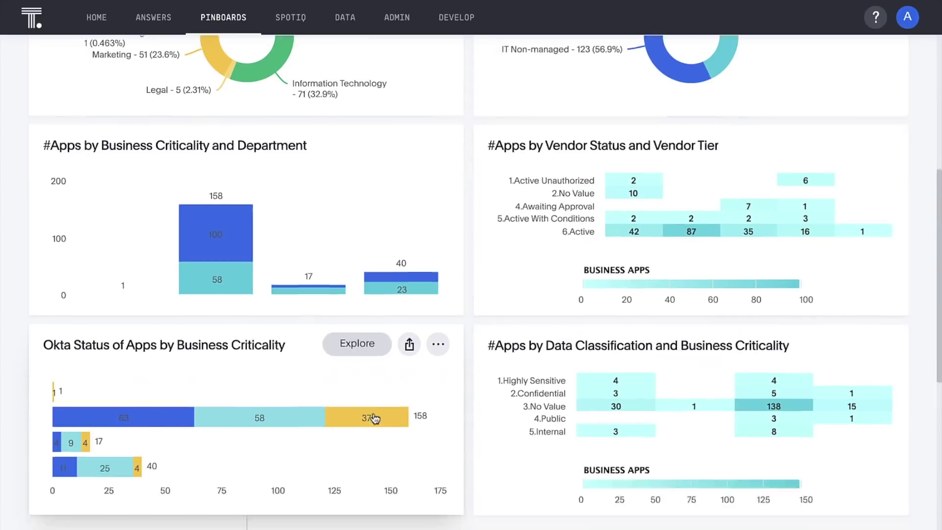
left_click(375, 418)
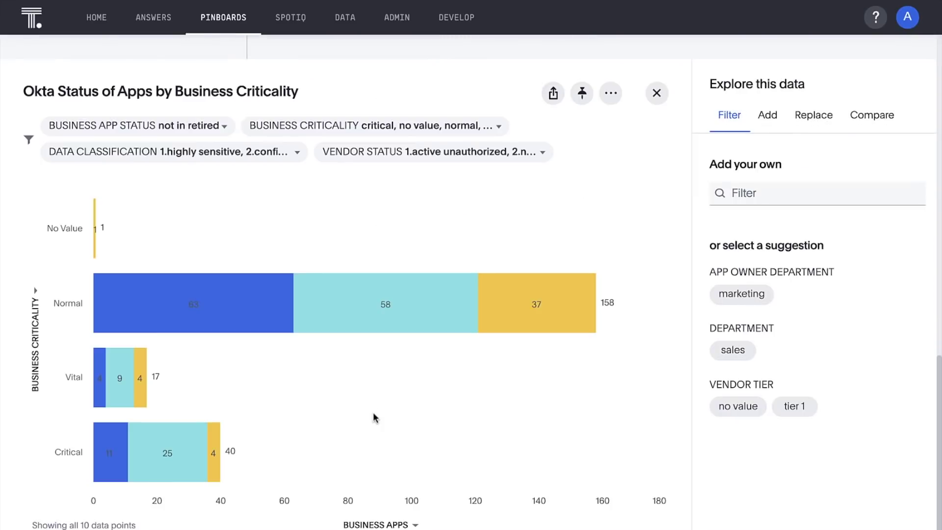
mouse_move(116, 455)
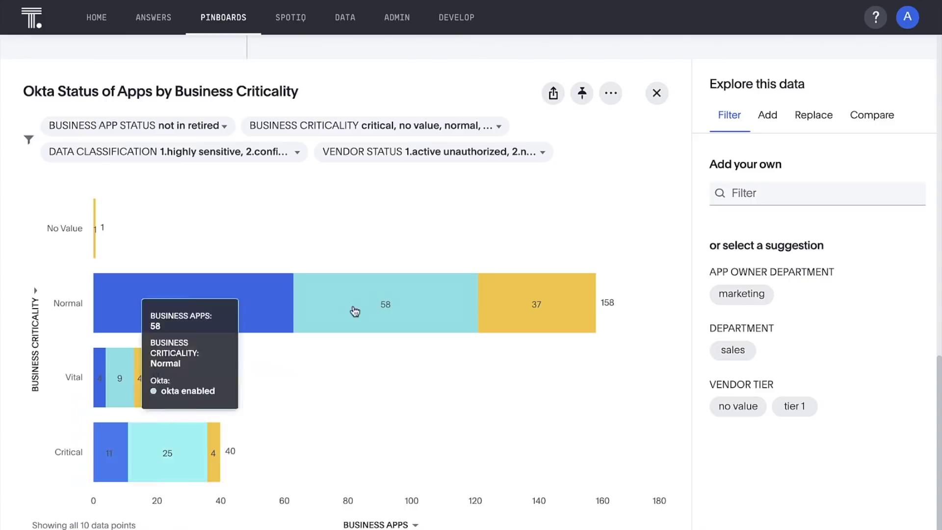
left_click(657, 94)
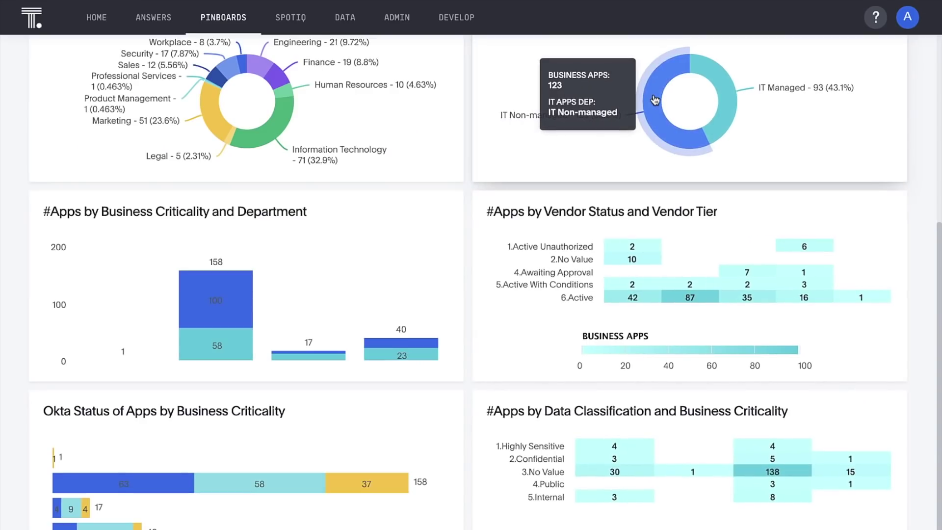
Step: Drill the Information Technology donut slice down by business criticality
scroll(465, 115, "up", 2)
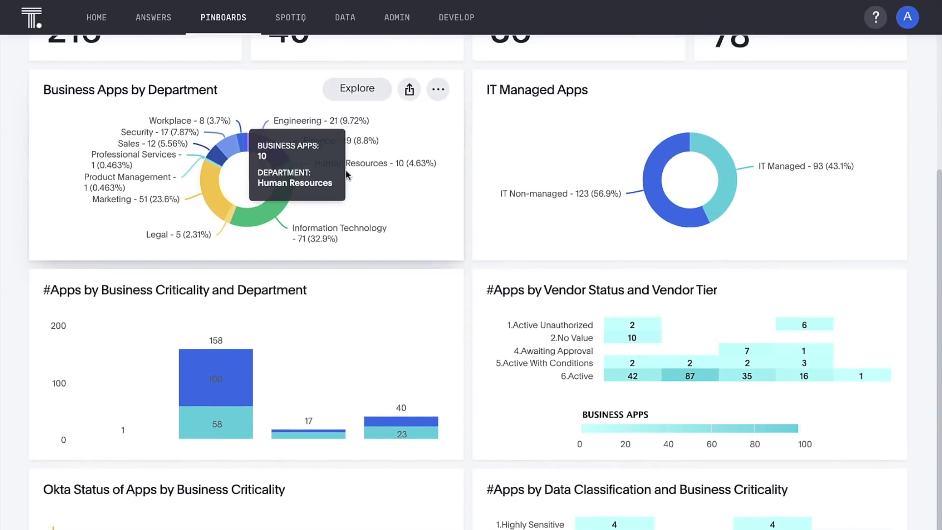
mouse_move(269, 207)
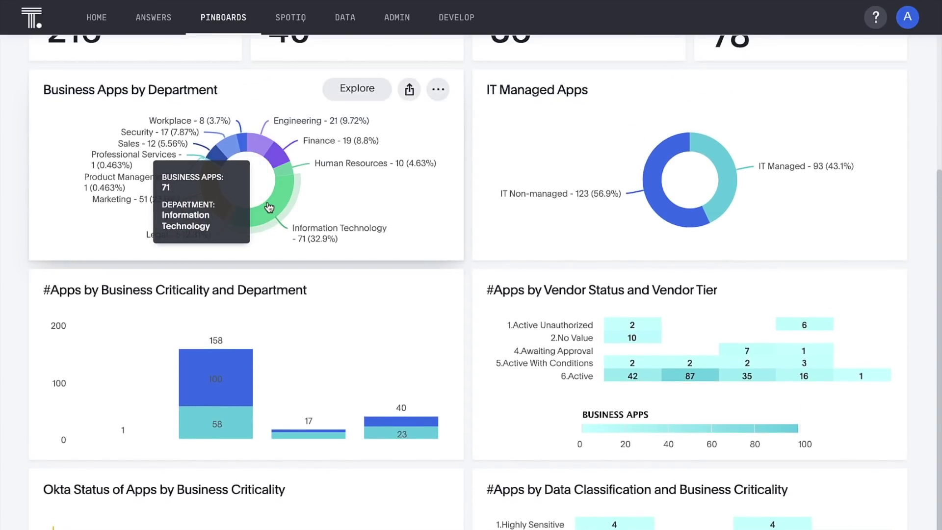
right_click(268, 207)
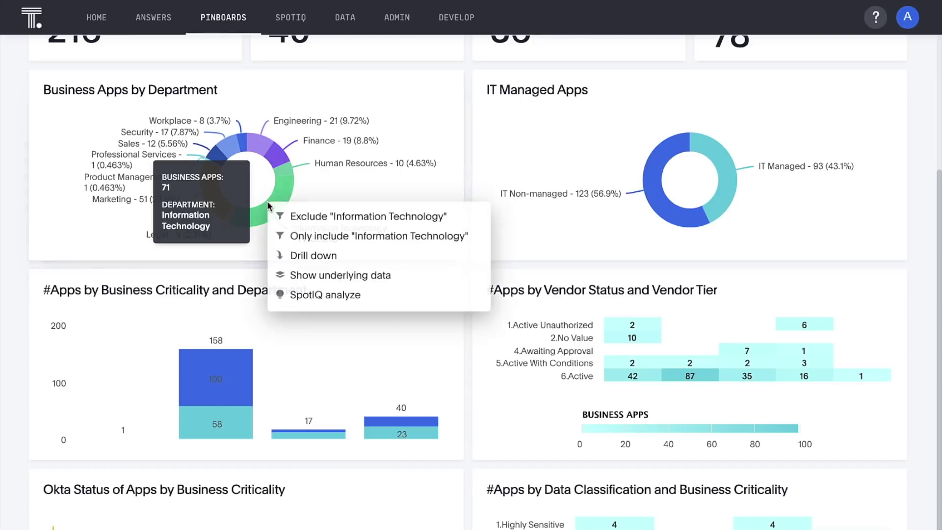
left_click(308, 255)
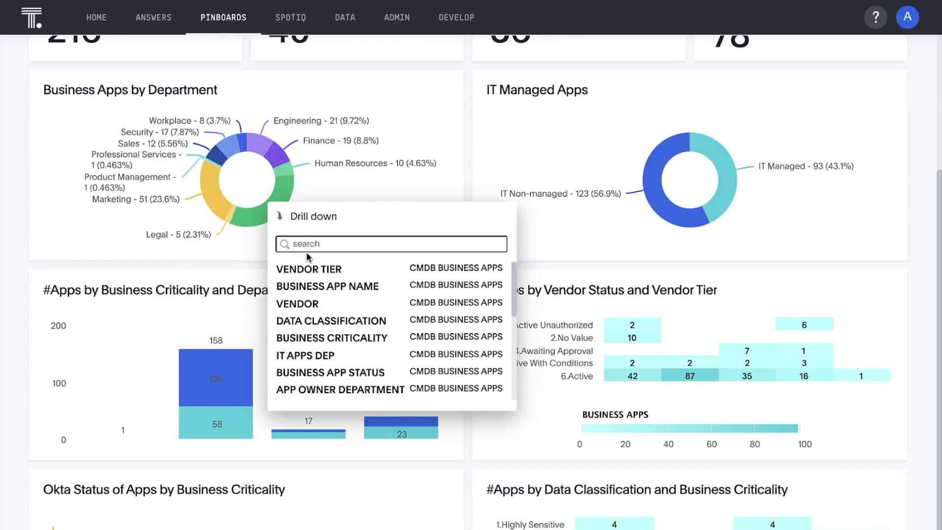
left_click(317, 337)
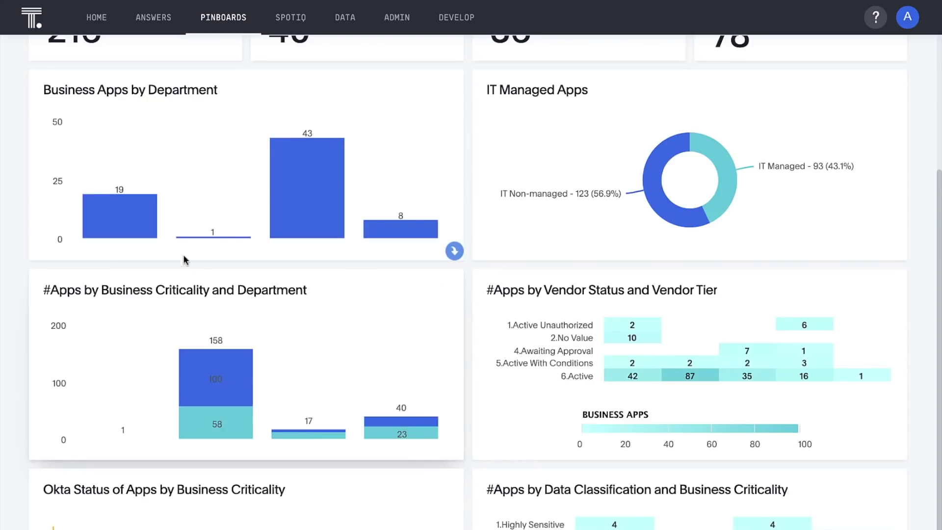
Step: Drill the Critical bar further down by data classification
mouse_move(140, 222)
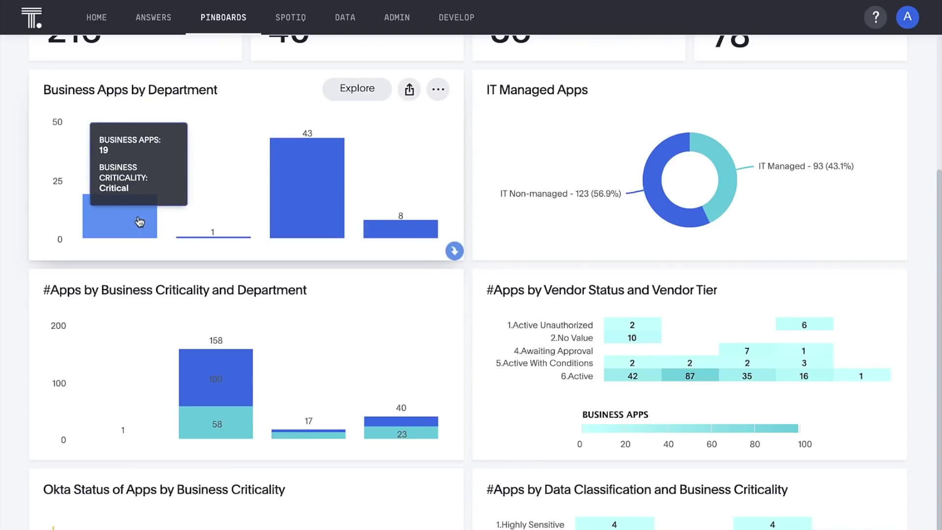
right_click(140, 221)
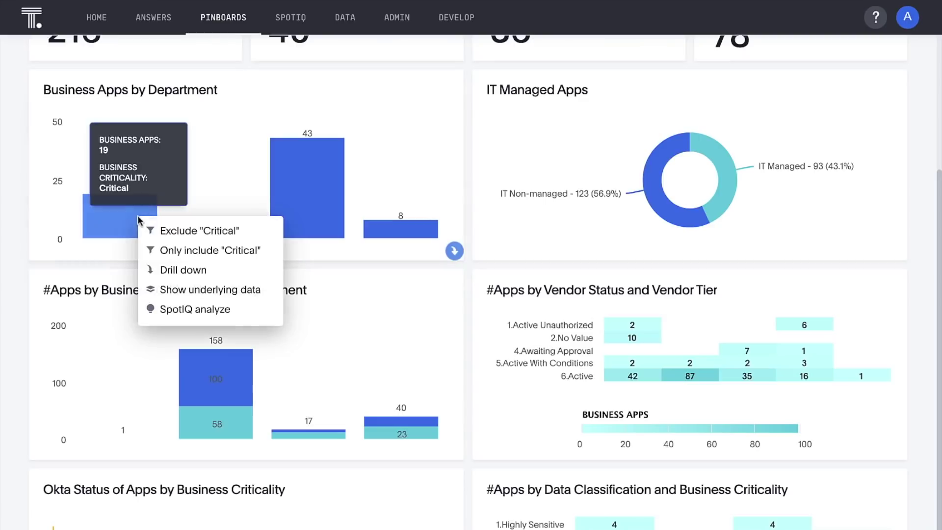
left_click(161, 268)
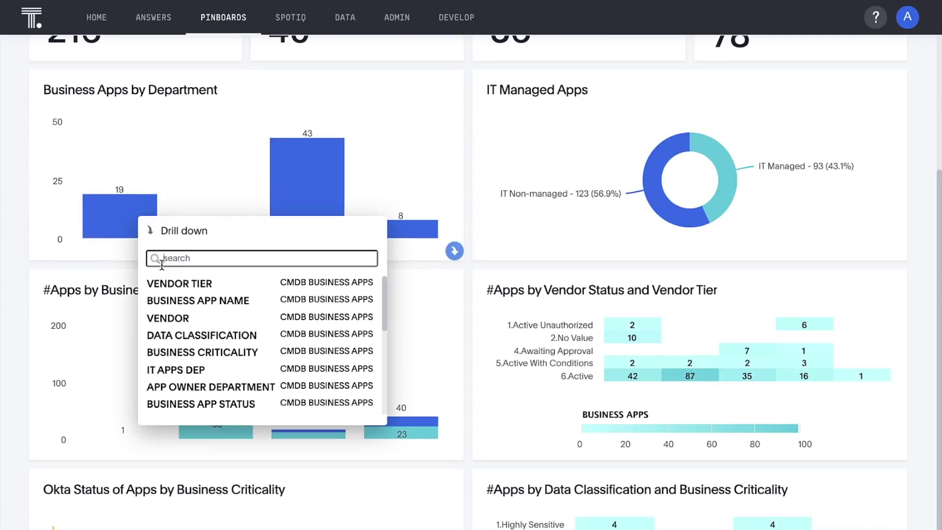
left_click(170, 333)
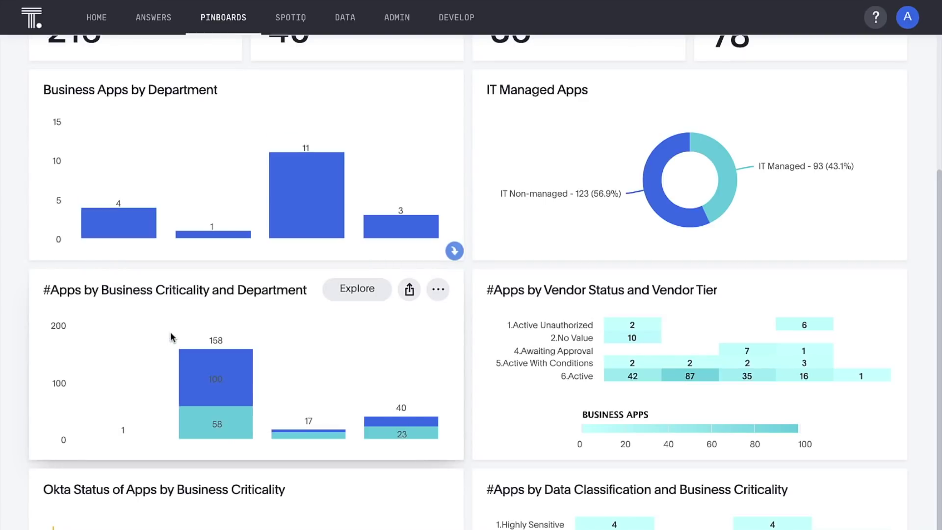
mouse_move(299, 226)
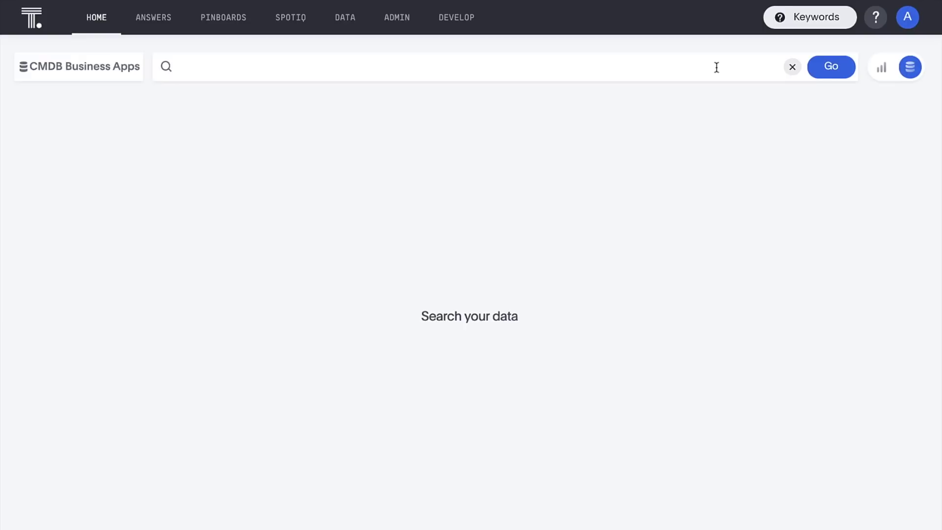
Step: Search 'unique count business app name marketing' to count marketing business apps (52)
left_click(716, 68)
type("unique count ")
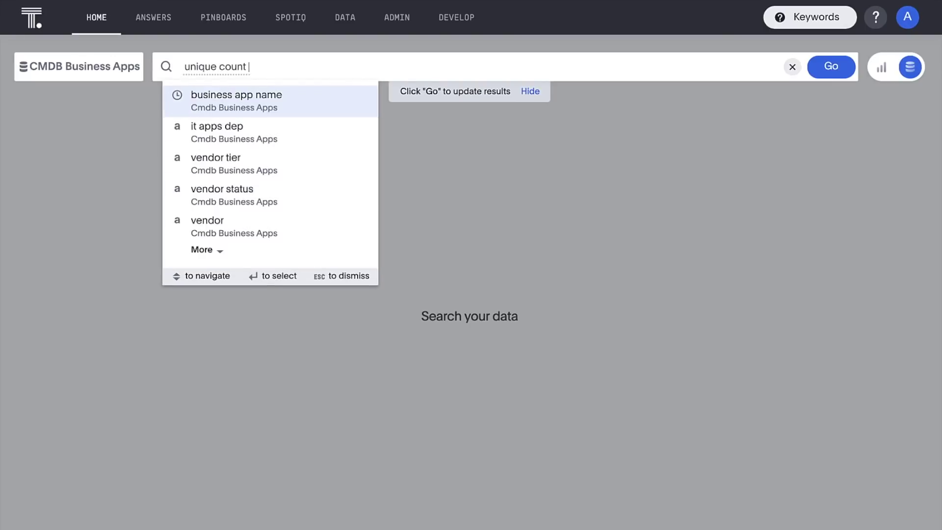
type("business app name marketing")
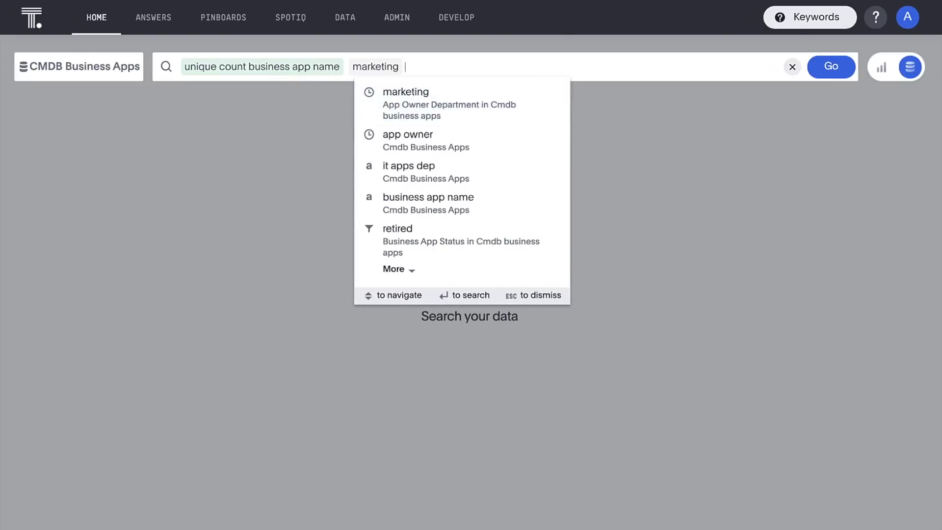
key("Return")
Step: Add business app name and business app status terms to show the vendor status and tier heatmap excluding retired apps
left_click(714, 66)
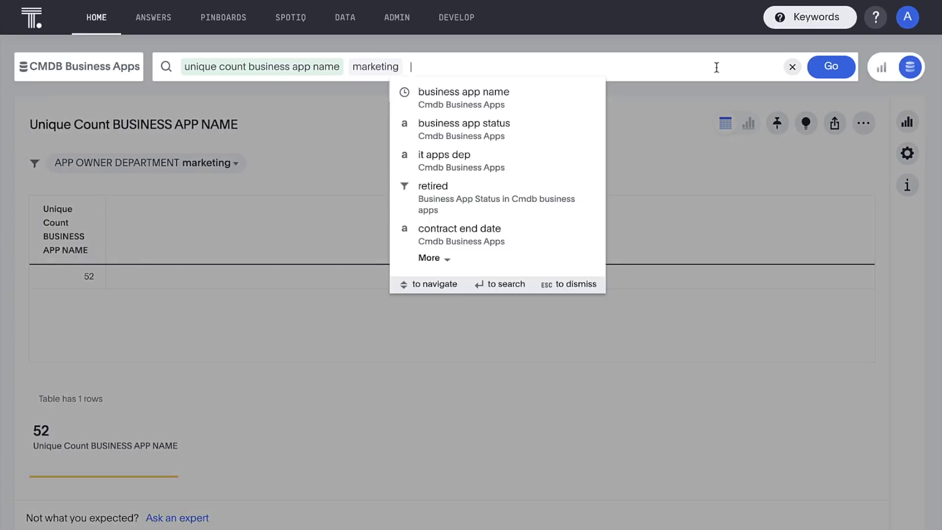
type("business app name business app st")
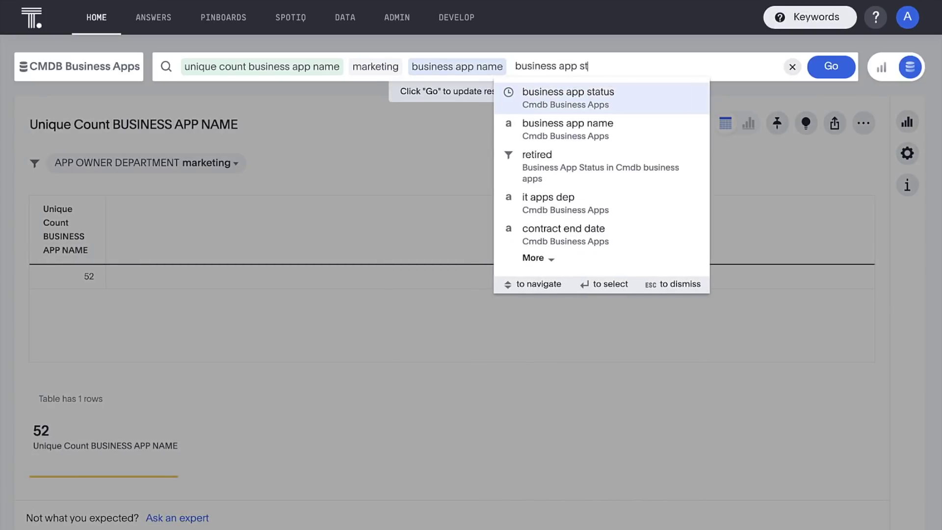
key("Return")
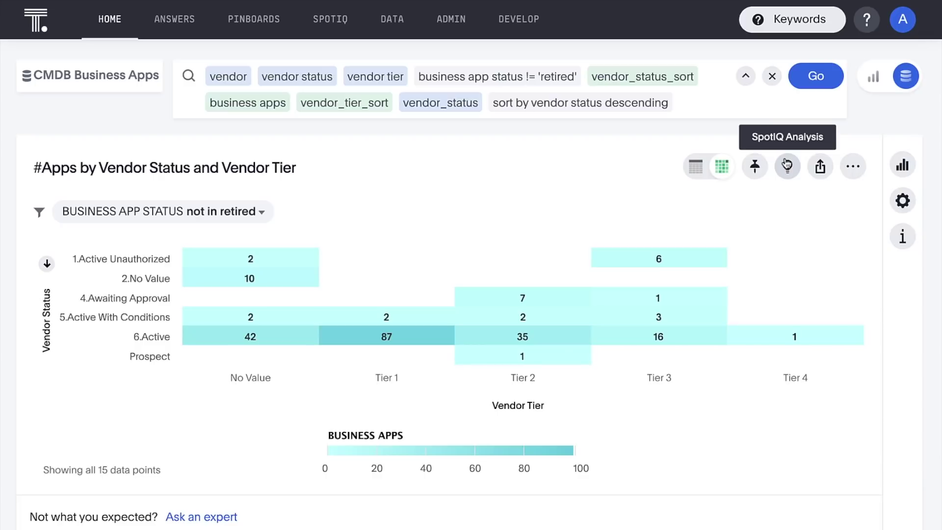
Step: Run SpotIQ on the vendor status and tier heatmap and scroll through its 4 insights
left_click(787, 165)
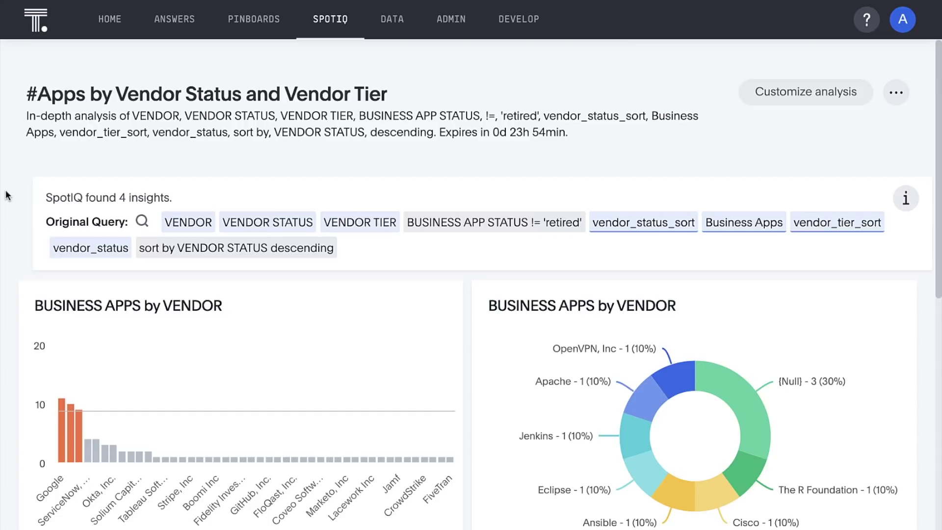
scroll(7, 197, "down", 4)
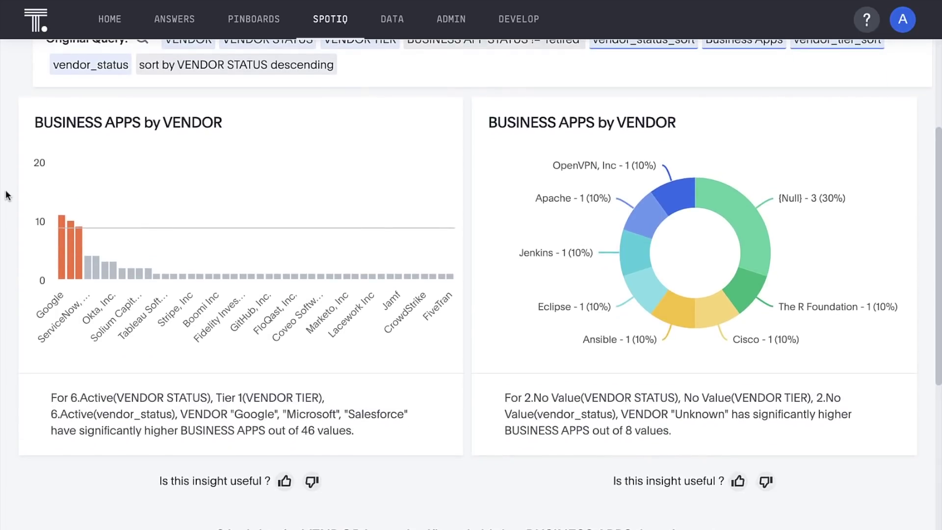
mouse_move(72, 239)
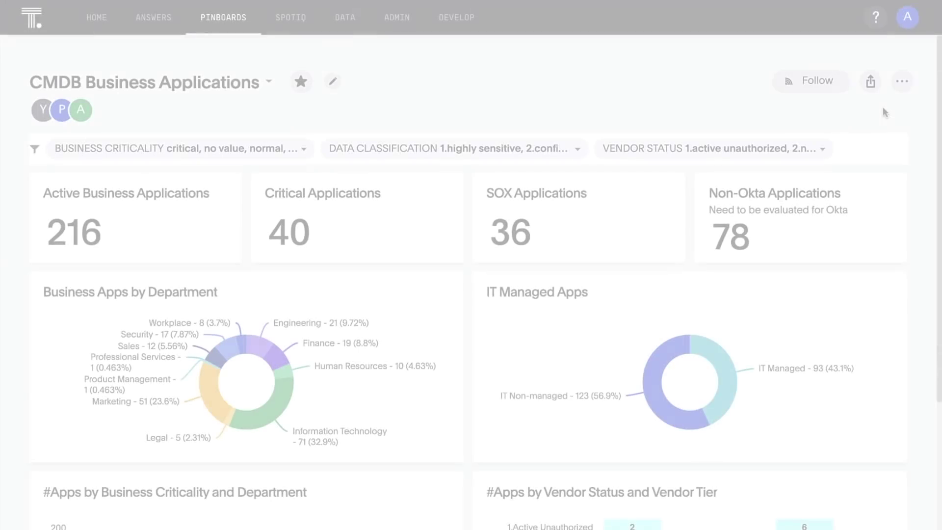
left_click(901, 83)
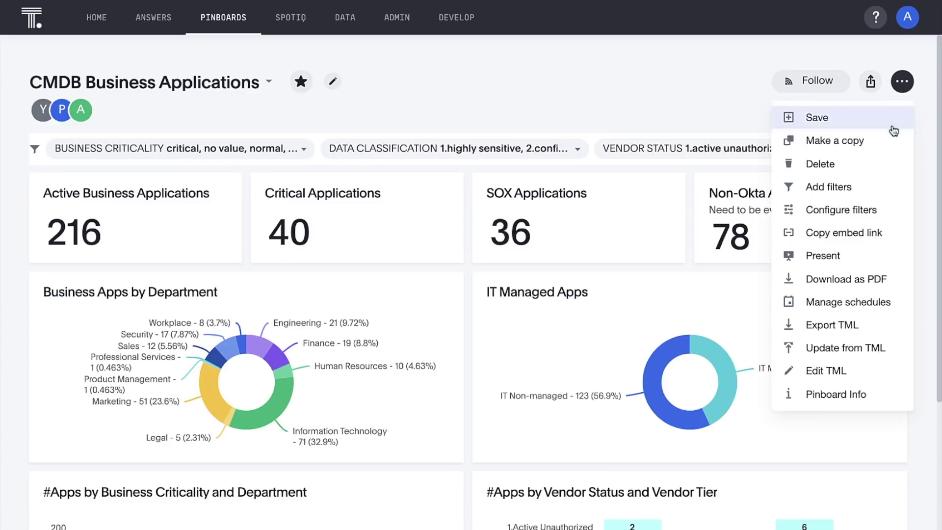
left_click(862, 325)
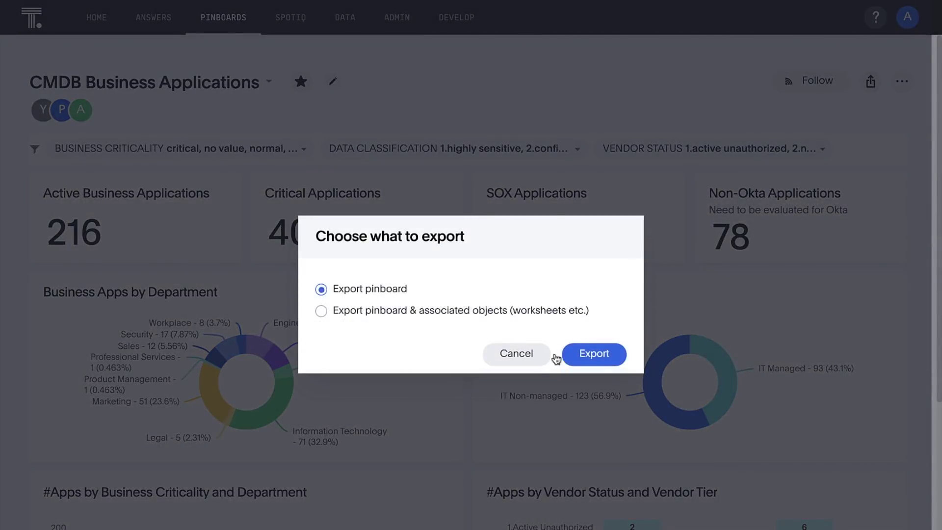
left_click(528, 360)
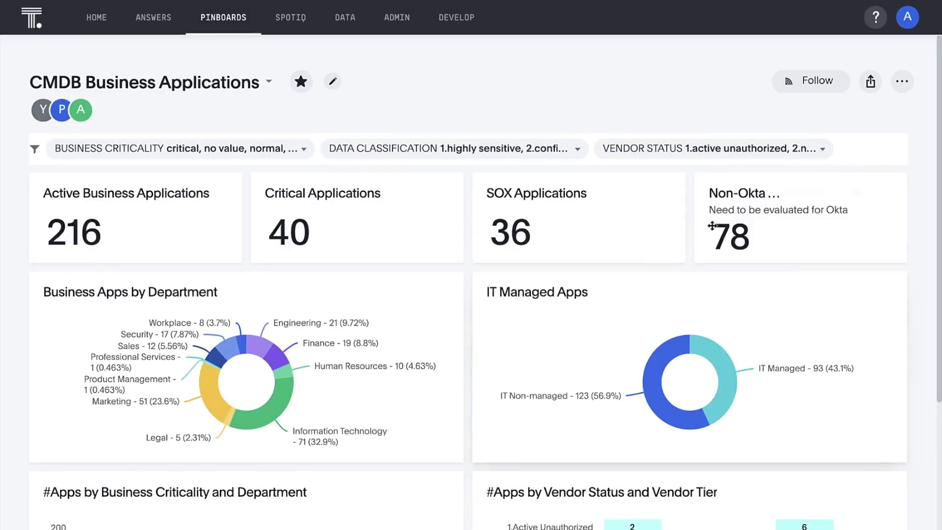
left_click(902, 81)
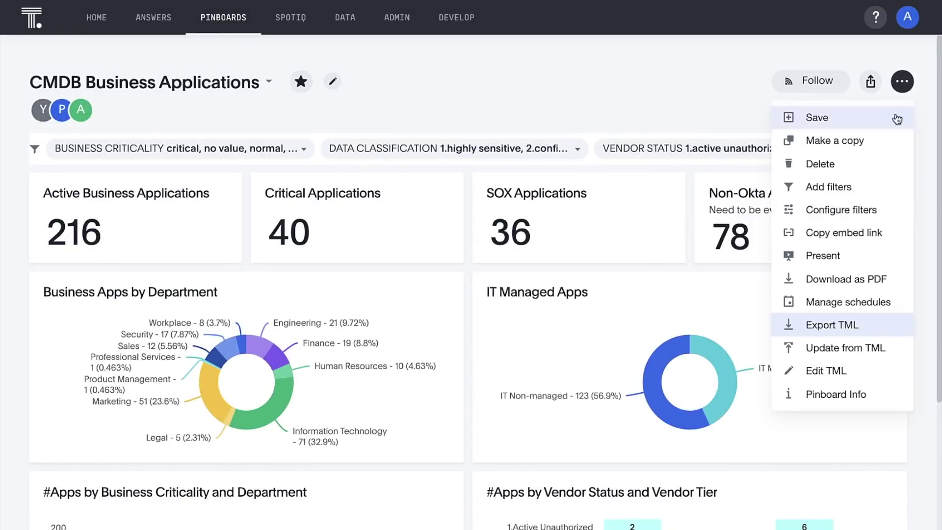
left_click(826, 372)
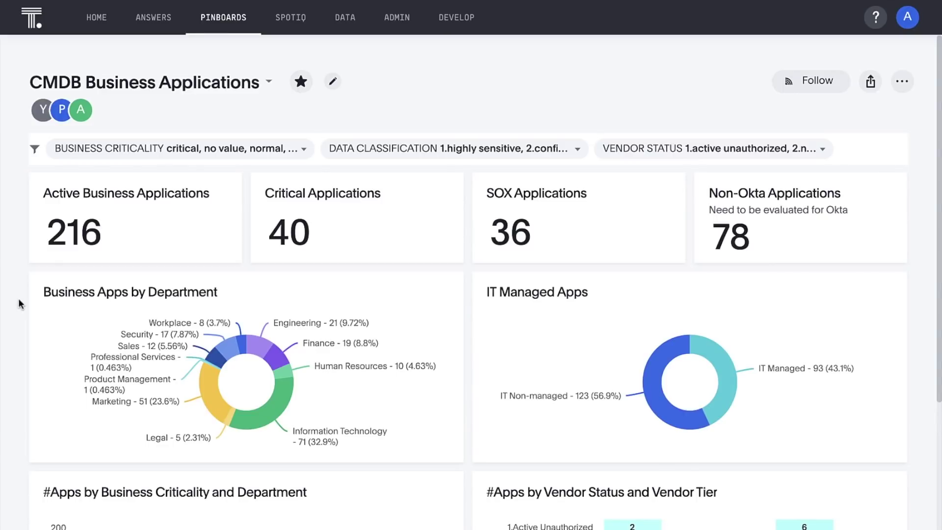
Step: Explore the Business Apps by Department chart and filter it to tier 1 vendors
mouse_move(147, 295)
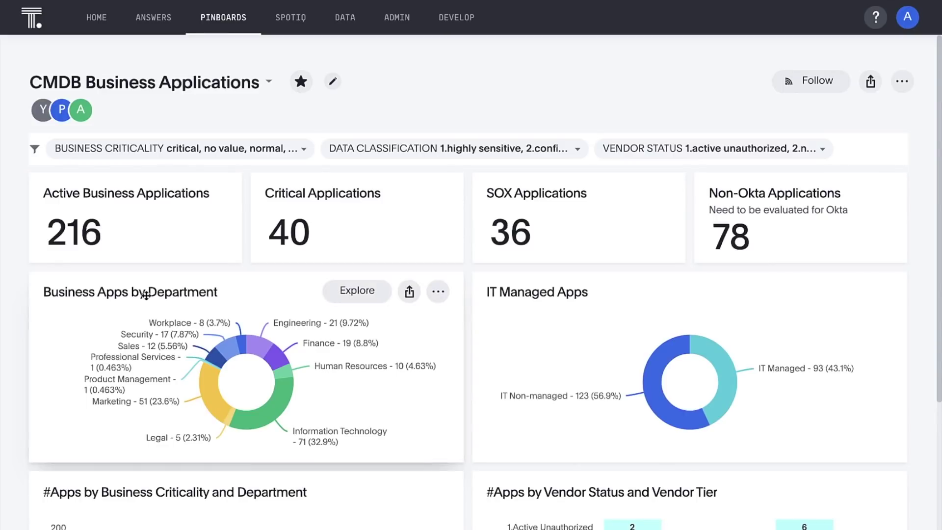
left_click(342, 294)
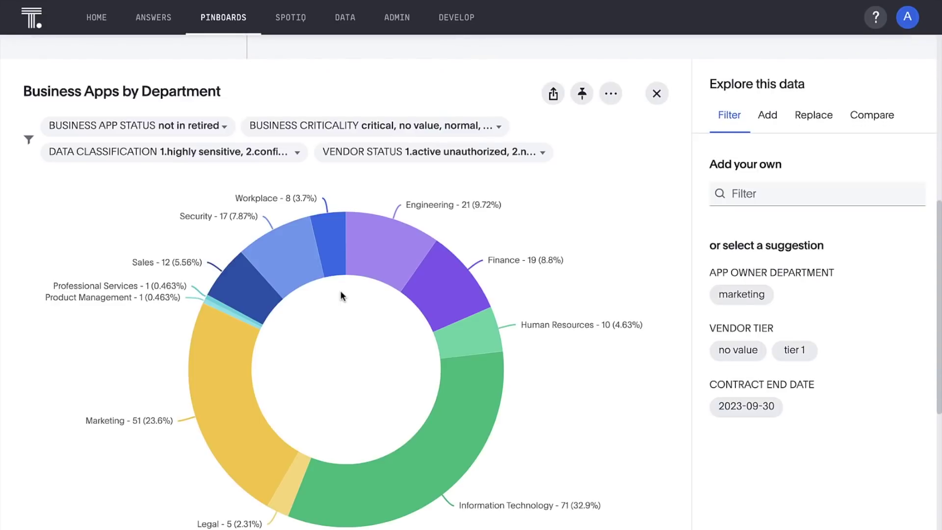
left_click(795, 350)
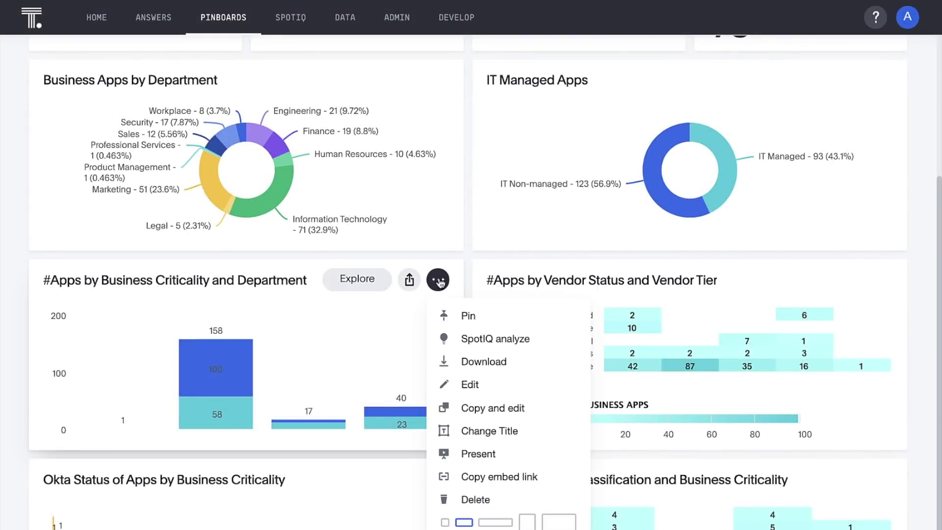
Step: Present the Business Criticality and Department chart full-screen and list drill-down columns for the Critical bar
left_click(479, 451)
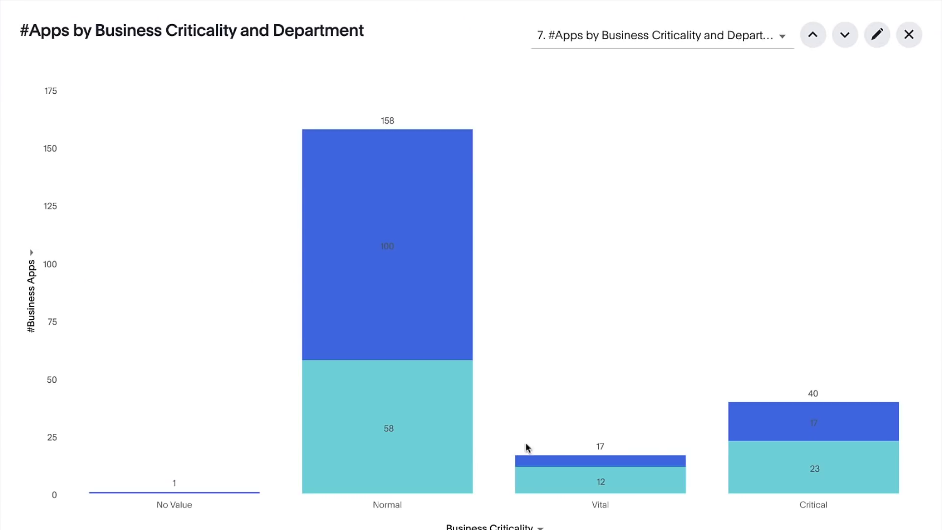
right_click(743, 429)
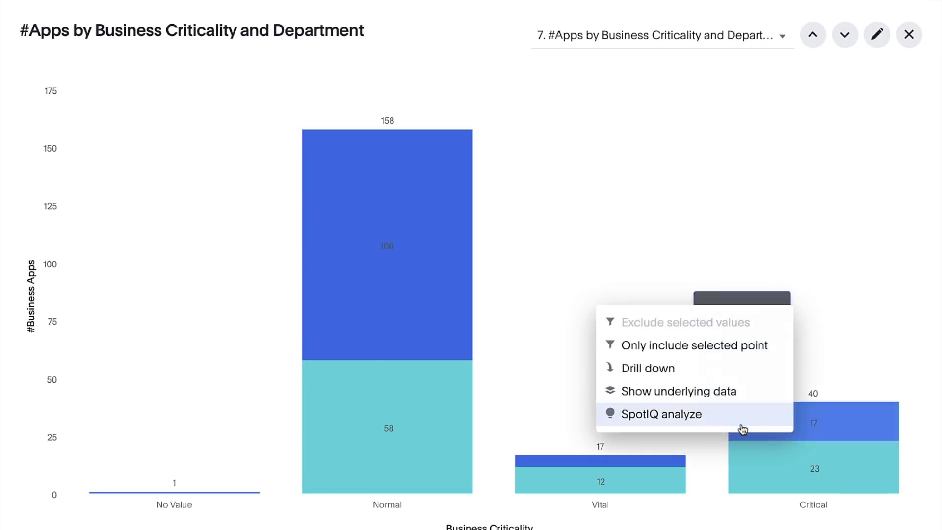
left_click(719, 373)
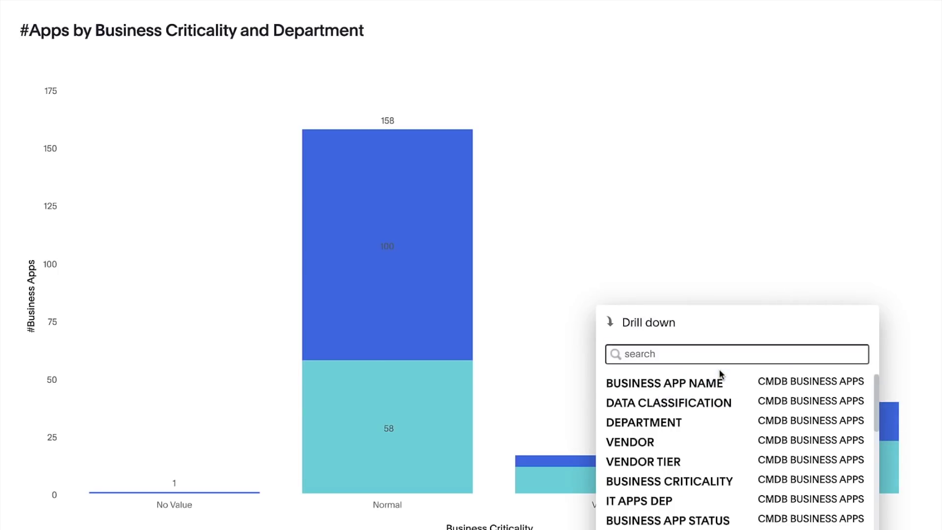